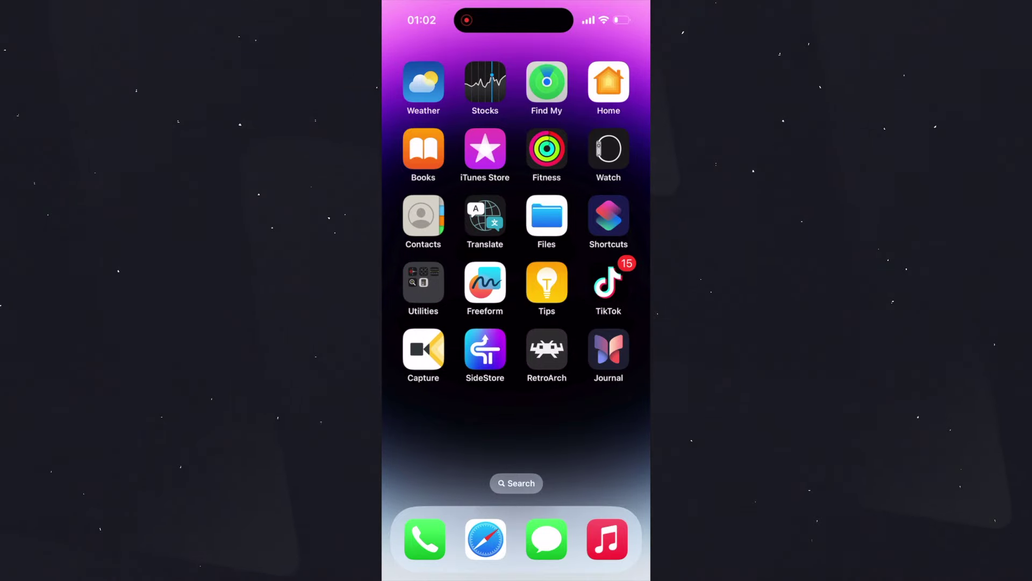
- Launch Safari on apple.com and follow 'Explore the preview' to the iOS 18 page
left_click(485, 540)
scroll(516, 323, "down", 3)
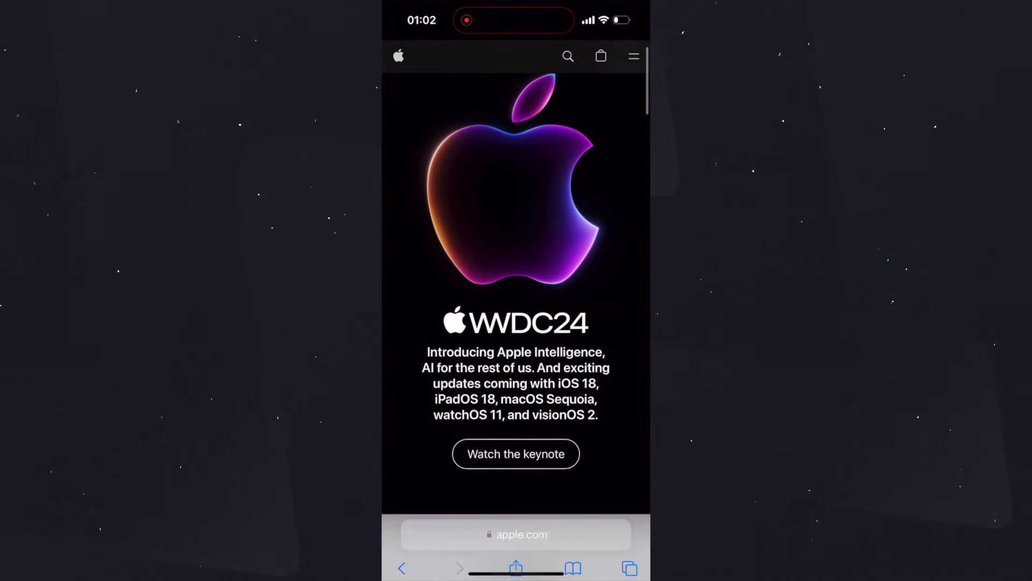
scroll(516, 323, "down", 1)
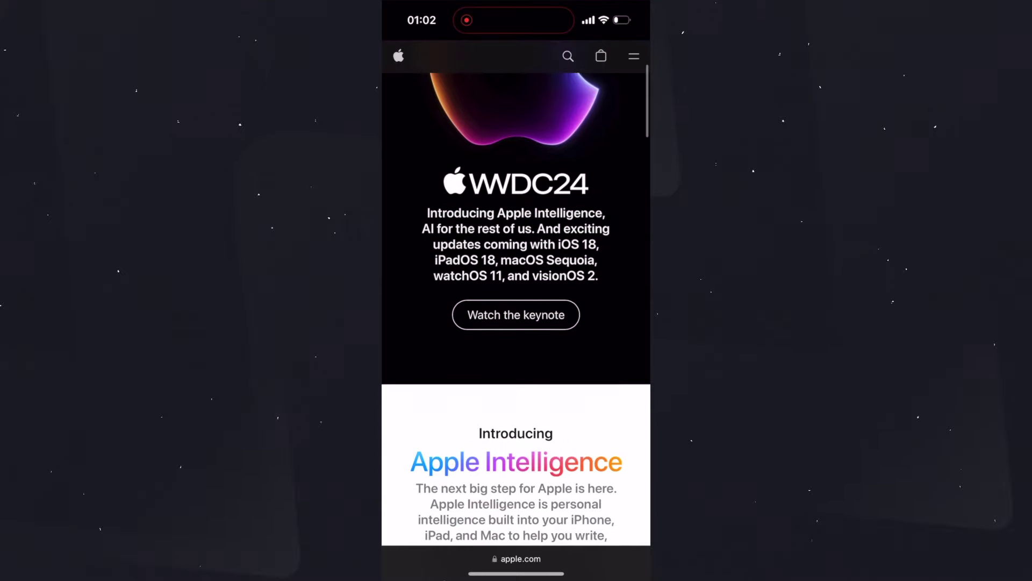
scroll(516, 323, "down", 3)
scroll(516, 324, "down", 2)
scroll(516, 323, "down", 3)
scroll(516, 323, "down", 2)
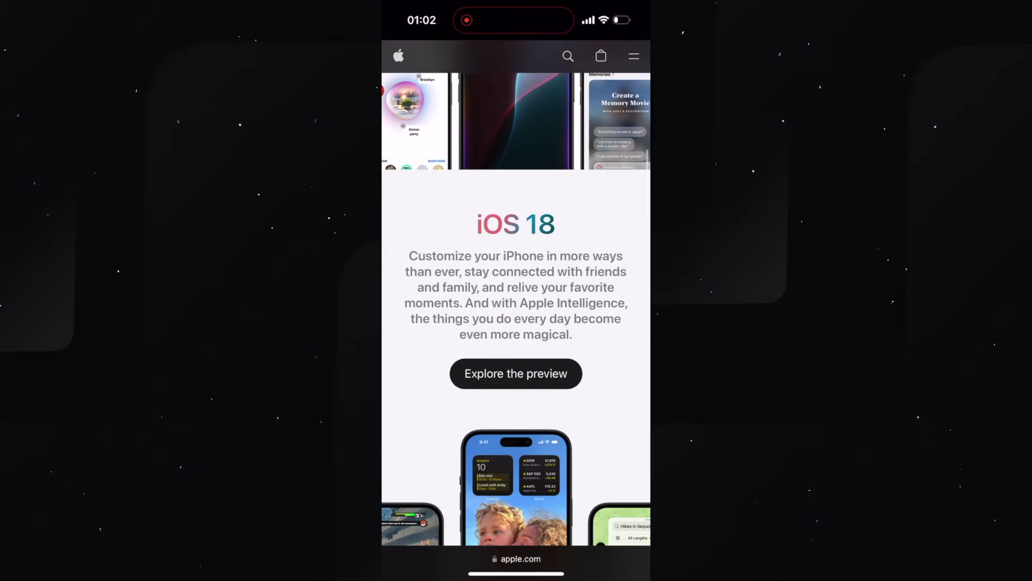
left_click(515, 367)
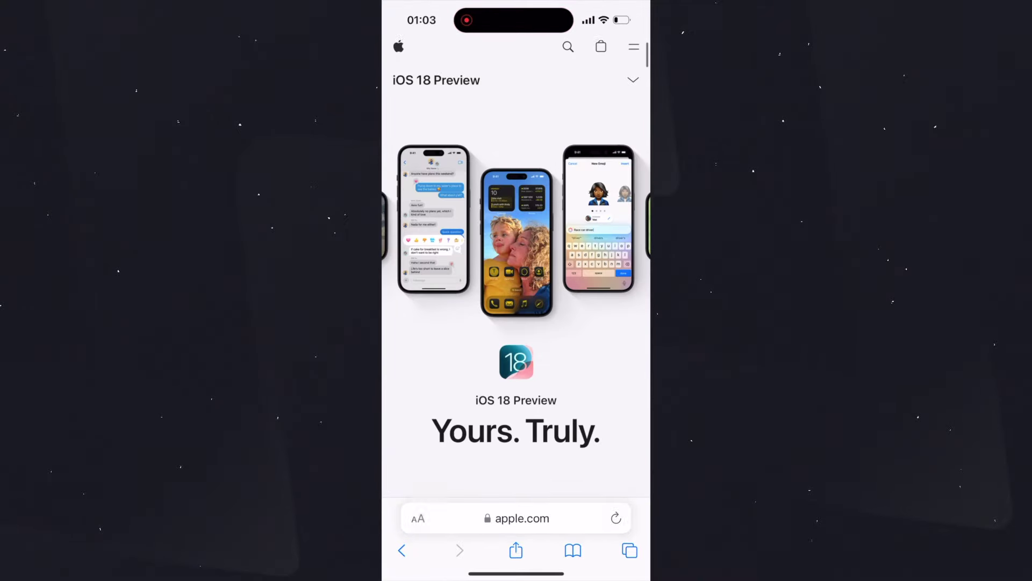
scroll(516, 323, "down", 1)
scroll(516, 323, "down", 3)
scroll(516, 323, "down", 4)
scroll(517, 323, "down", 1)
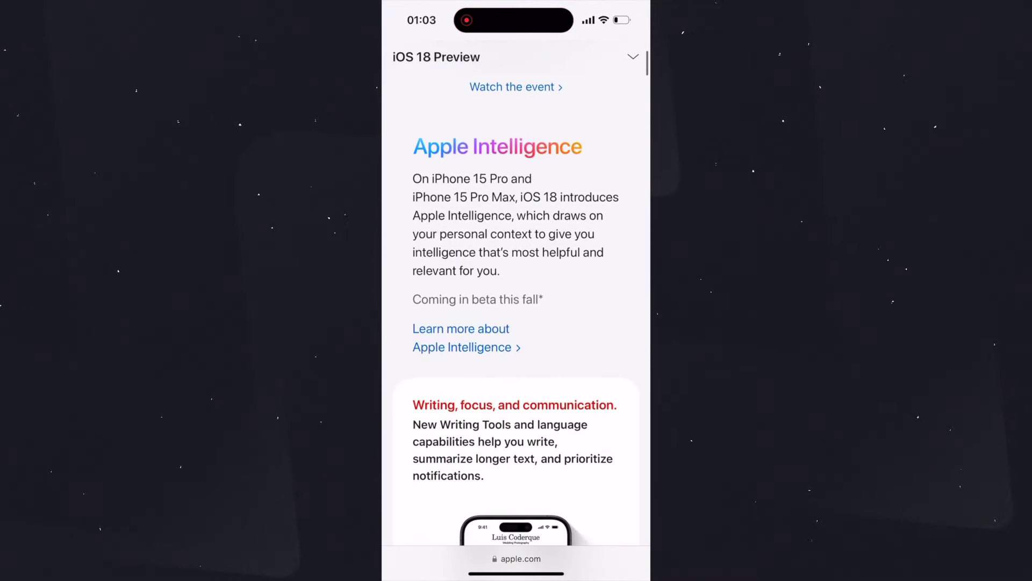
scroll(516, 323, "down", 4)
scroll(516, 323, "down", 4)
scroll(516, 322, "down", 1)
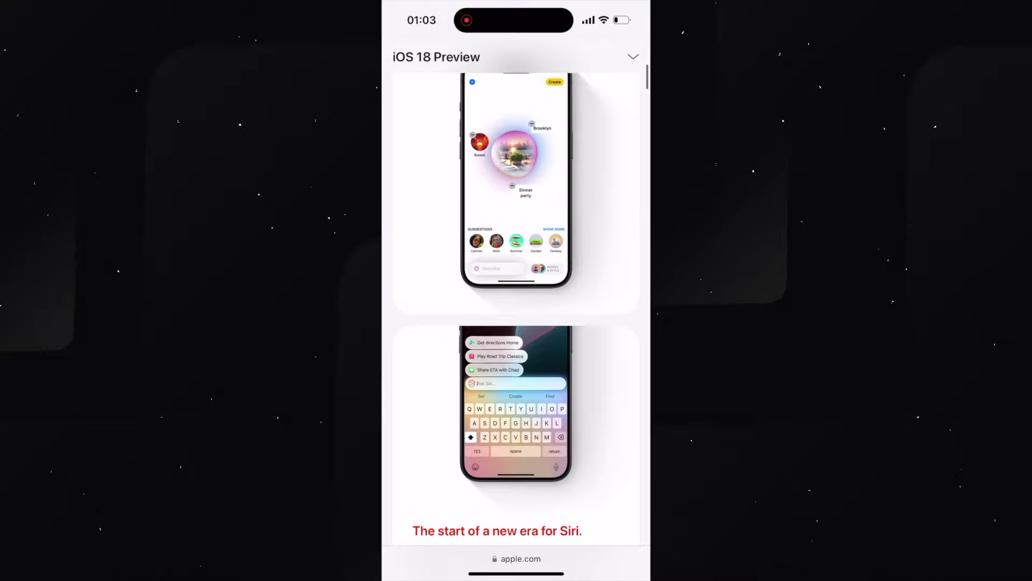
- Swipe up from Safari to return to the home screen
left_click_drag(517, 573, 516, 322)
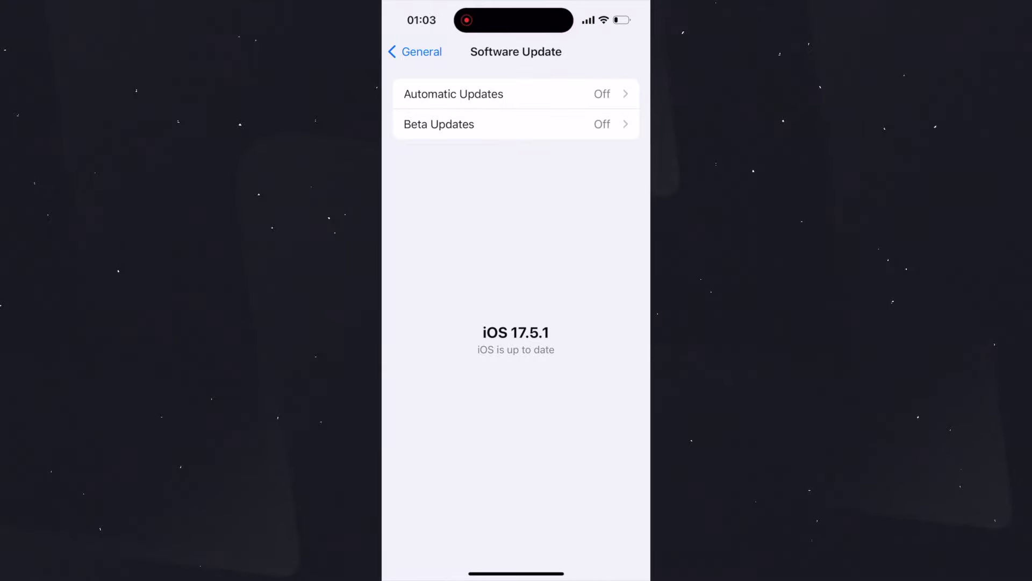
- Swipe up from Settings to return to the home screen
left_click_drag(517, 573, 516, 364)
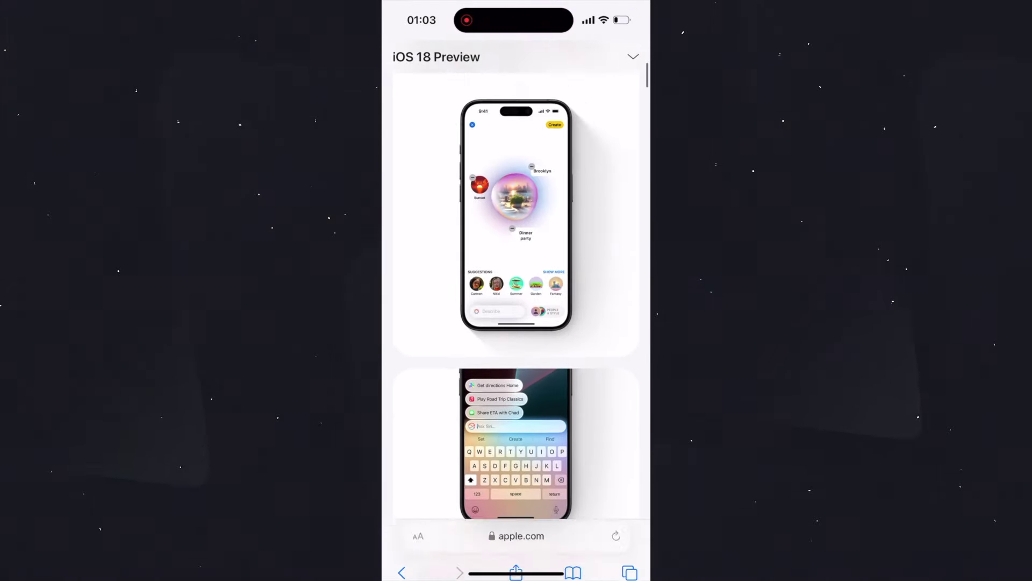
scroll(516, 282, "up", 5)
- Enter beta.apple.com in the address bar and load the Apple Beta Software Program page
left_click(517, 535)
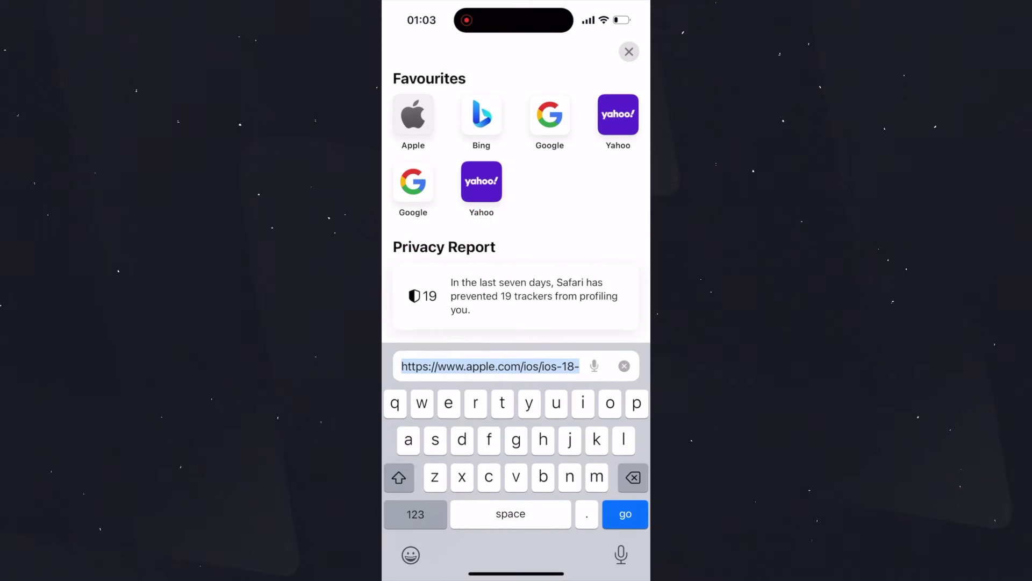
type("beta")
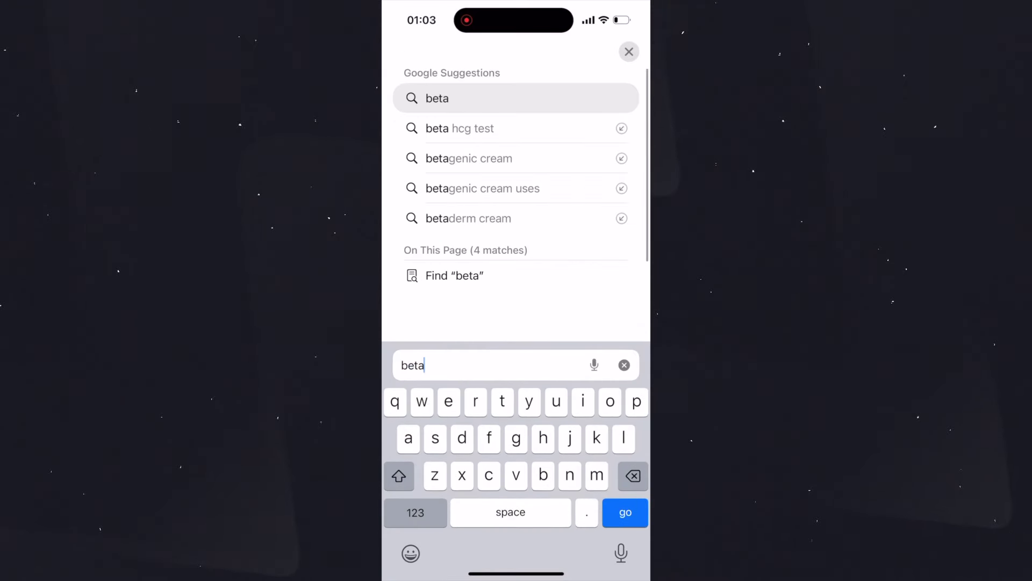
type(".apple")
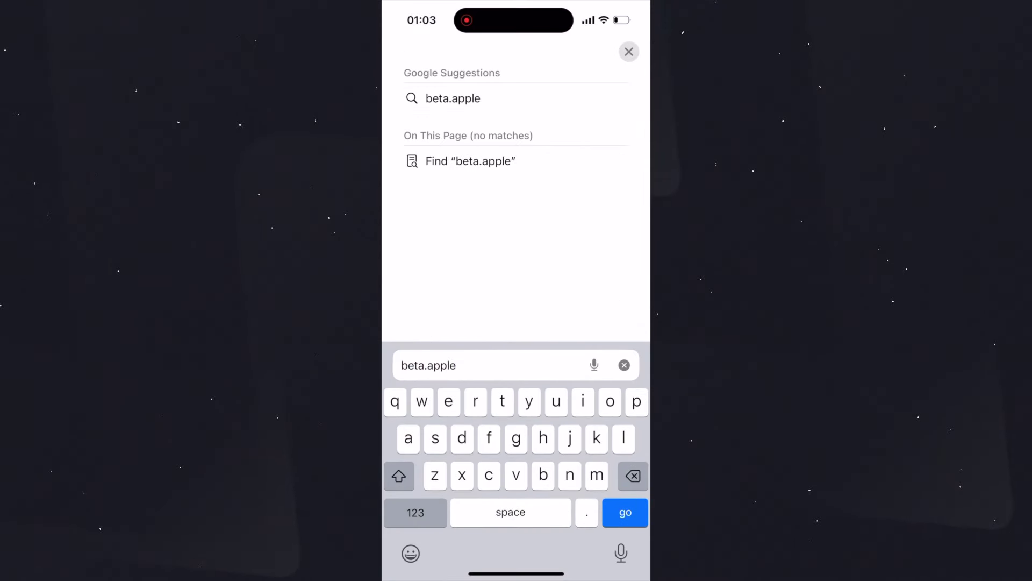
type(".com")
key("Return")
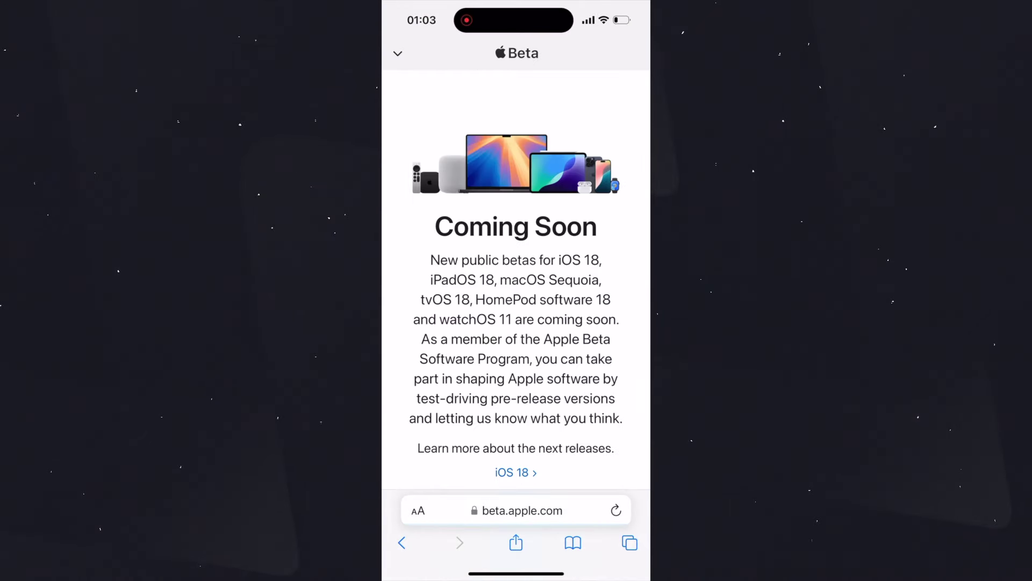
scroll(516, 307, "down", 5)
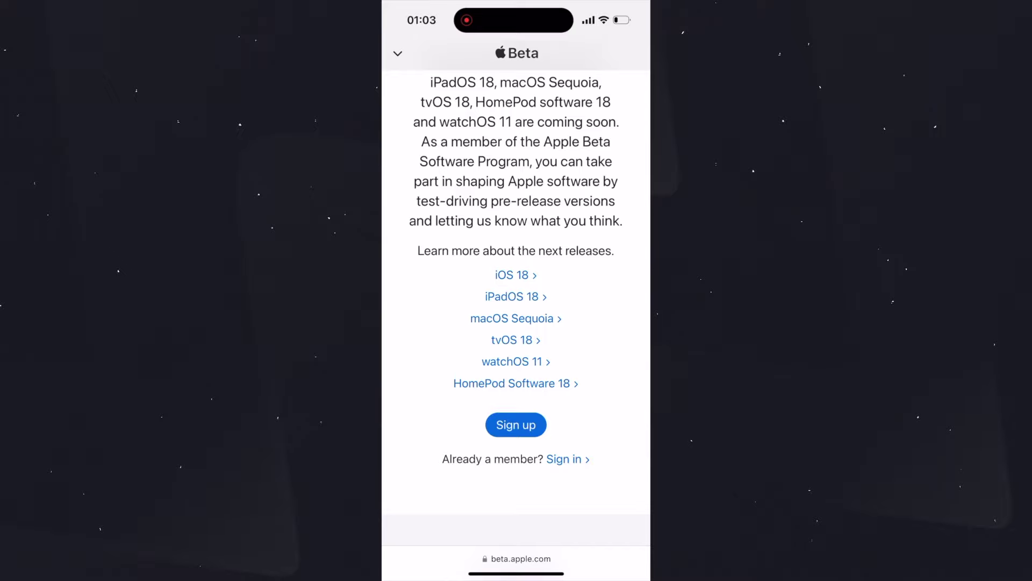
- Sign in to the beta program with the existing password and view the iOS device enrollment instructions
left_click(564, 458)
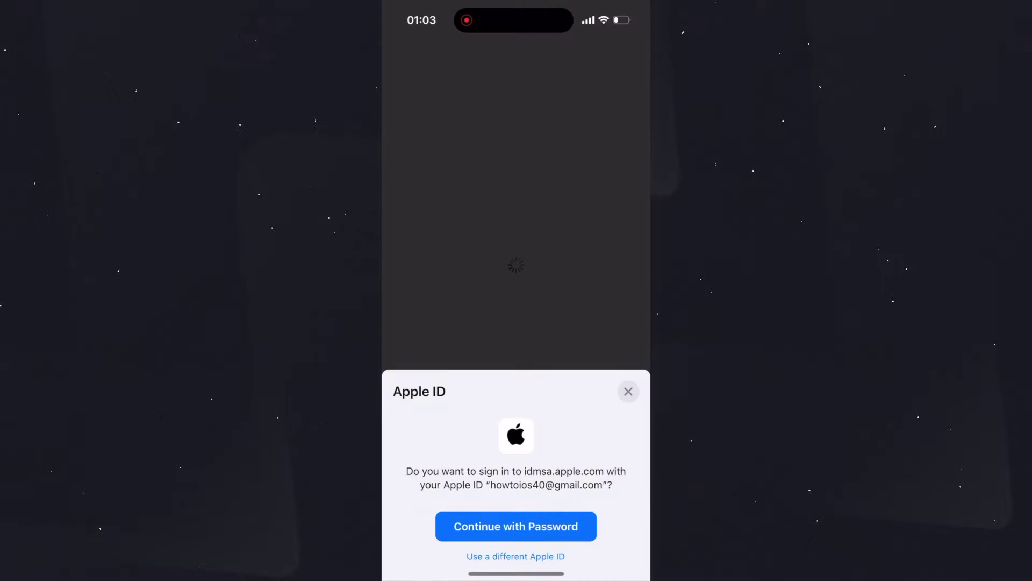
left_click(517, 526)
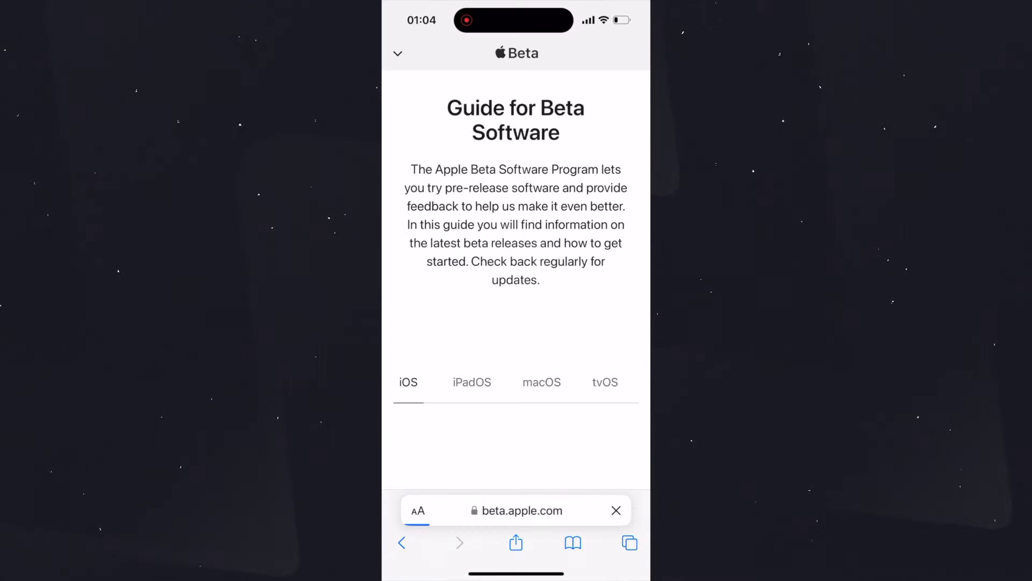
scroll(516, 306, "down", 5)
scroll(516, 306, "down", 5)
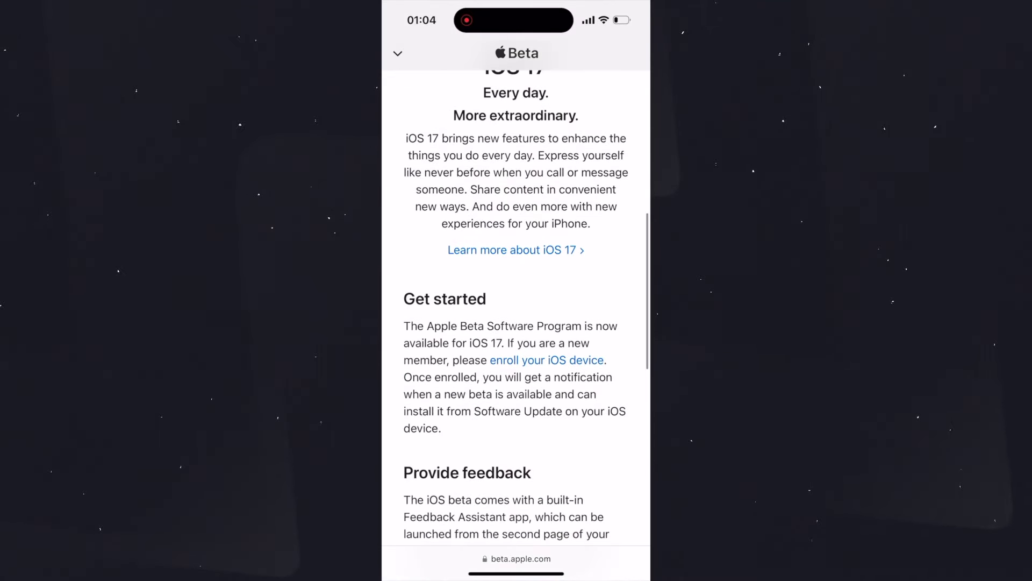
left_click(547, 360)
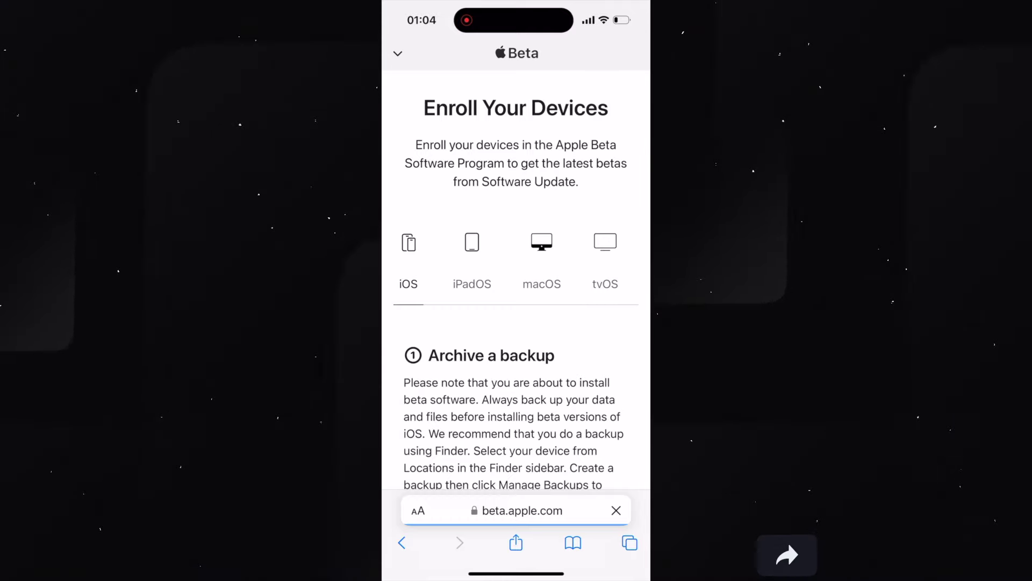
scroll(516, 323, "down", 3)
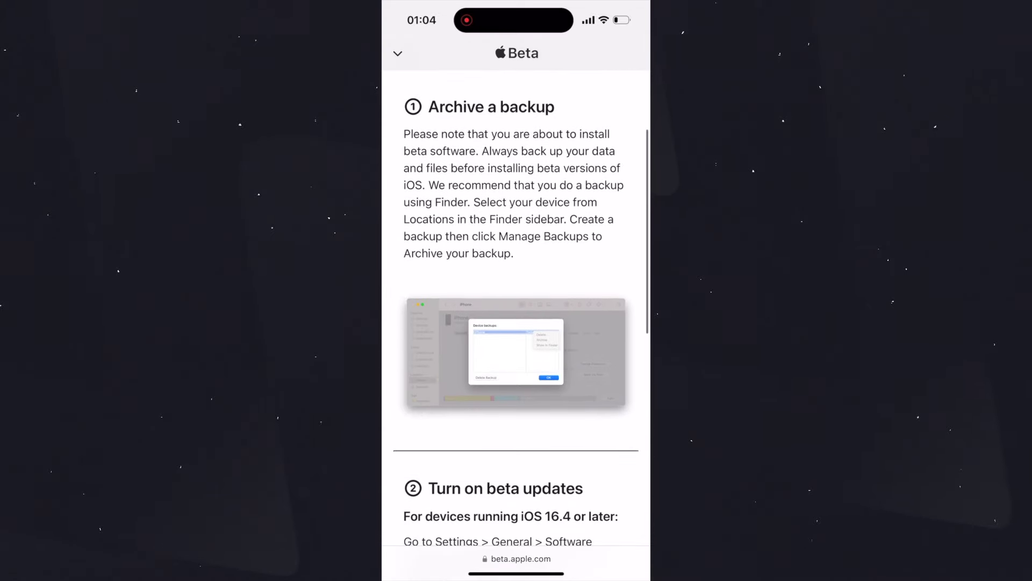
scroll(516, 322, "down", 1)
scroll(517, 322, "down", 1)
scroll(516, 323, "down", 1)
scroll(516, 323, "down", 1)
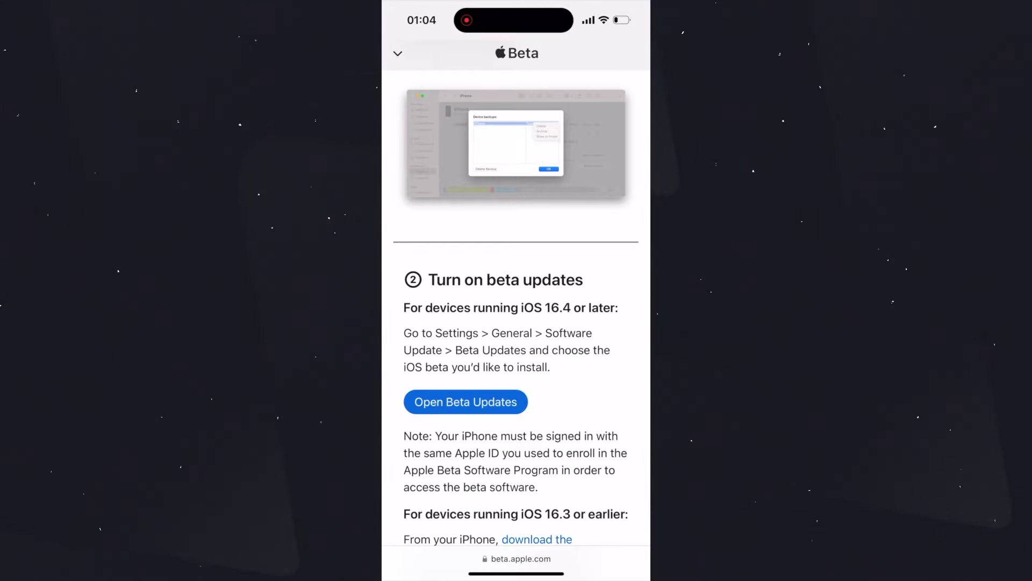
scroll(522, 308, "down", 1)
- Select iOS 18 Developer Beta under Beta Updates and go back to Software Update to check
left_click(466, 375)
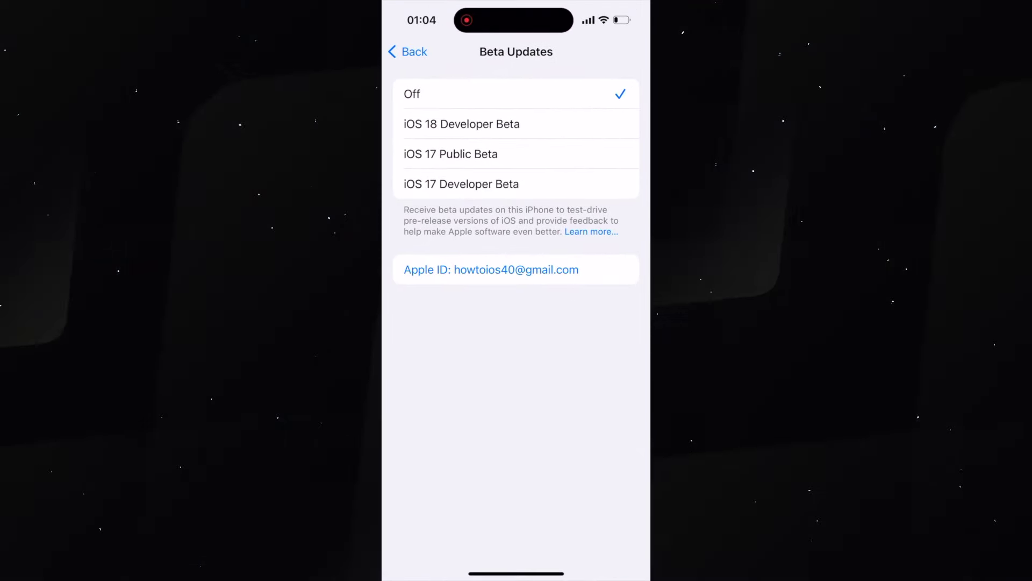
left_click(461, 124)
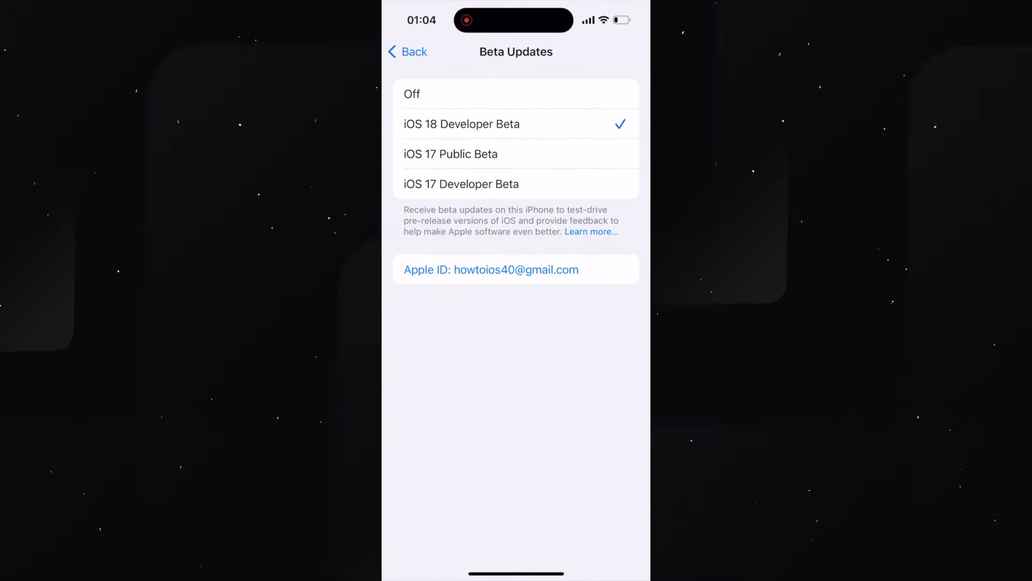
left_click(407, 51)
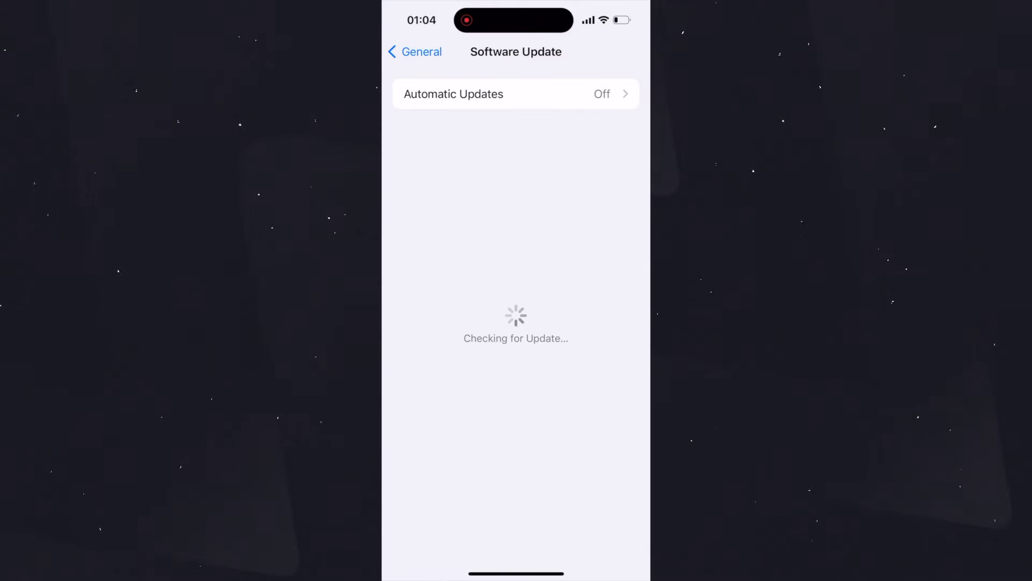